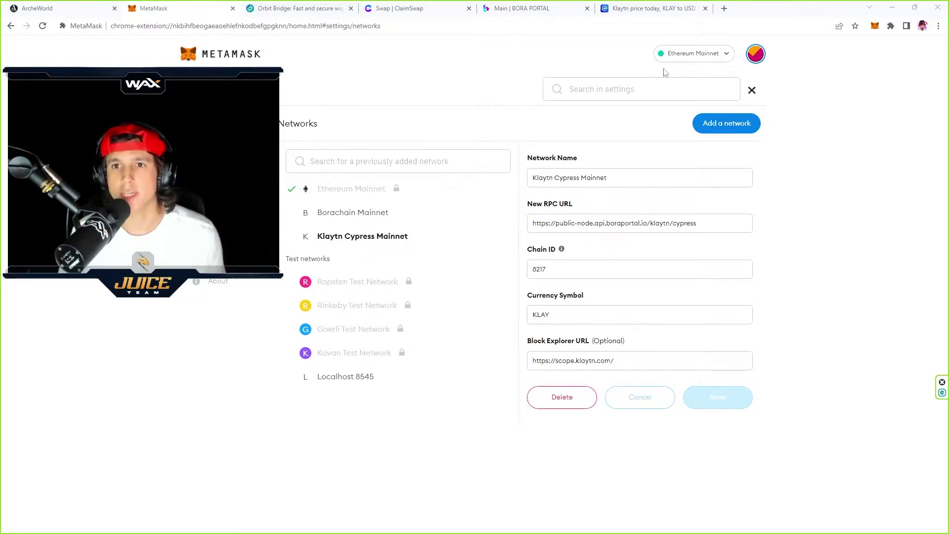
Step: Check MetaMask's network list, which now includes Klaytn Cypress Mainnet alongside Ethereum Mainnet
{"action": "left_click", "coordinate": [726, 54]}
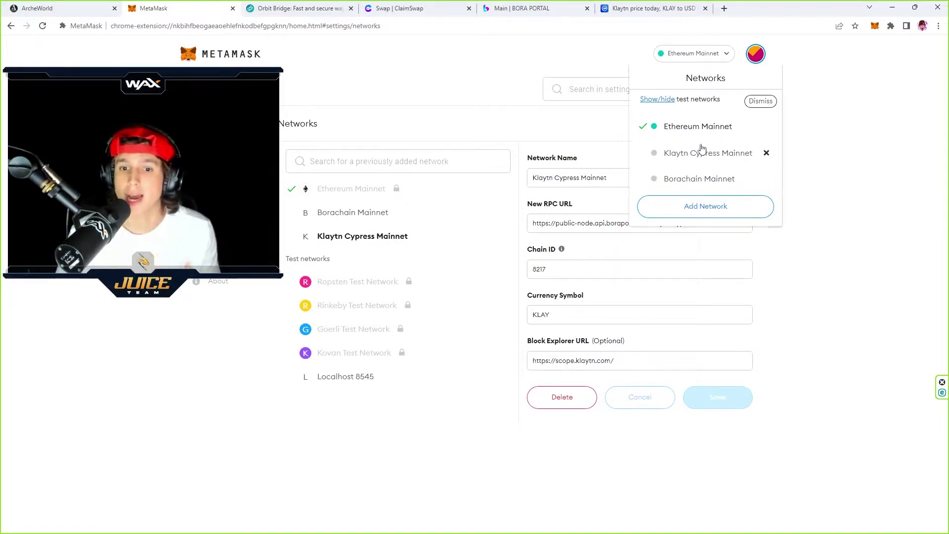
{"action": "left_click", "coordinate": [757, 63]}
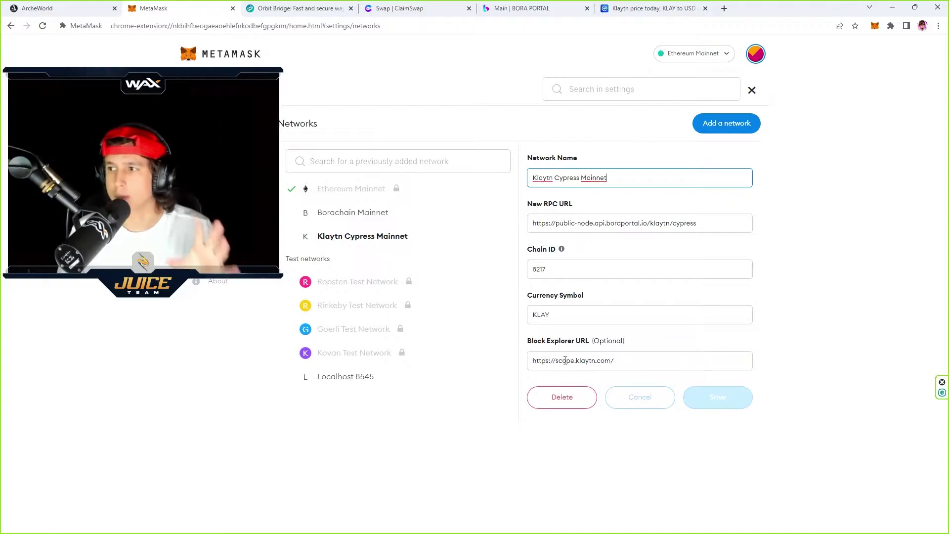
{"action": "left_click", "coordinate": [731, 59]}
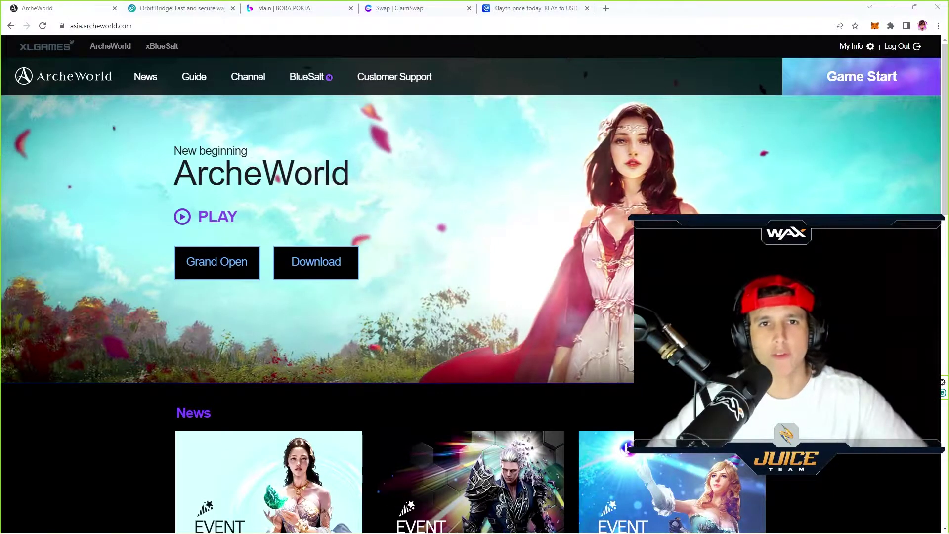
Step: Switch from the ArcheWorld tab to CoinMarketCap's Klaytn price page
{"action": "key", "text": "ctrl+Tab"}
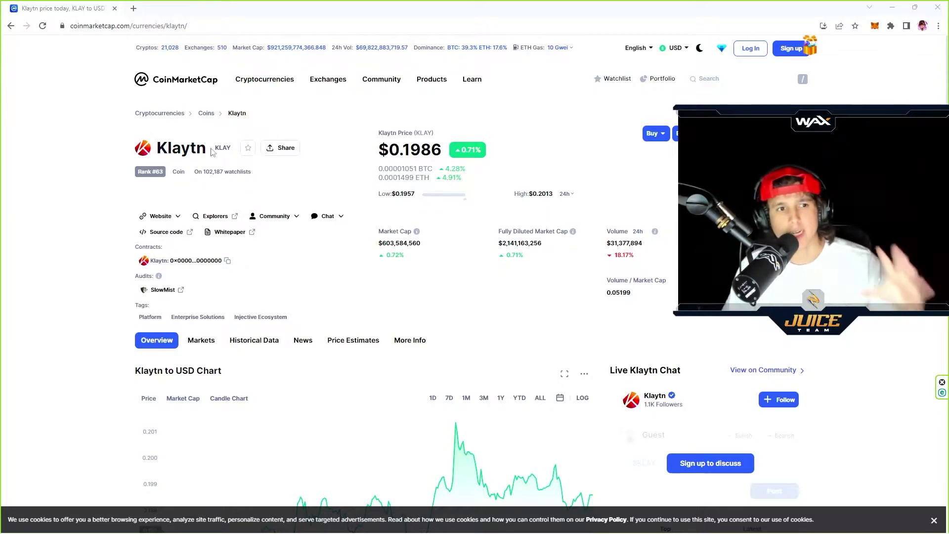
Step: Scroll through CoinMarketCap's Klaytn price page and chart
{"action": "scroll", "coordinate": [414, 324], "scroll_direction": "down", "scroll_amount": 3}
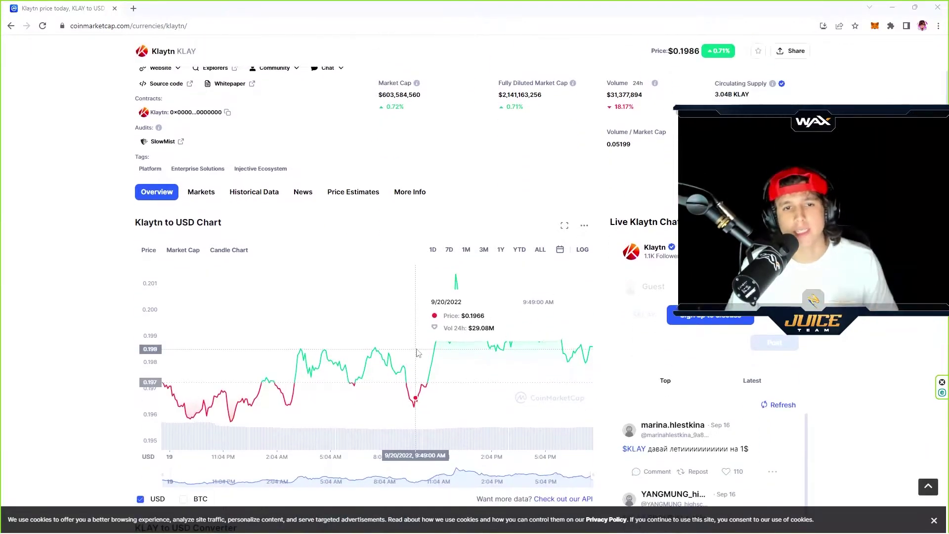
{"action": "scroll", "coordinate": [413, 316], "scroll_direction": "up", "scroll_amount": 3}
{"action": "scroll", "coordinate": [412, 305], "scroll_direction": "up", "scroll_amount": 3}
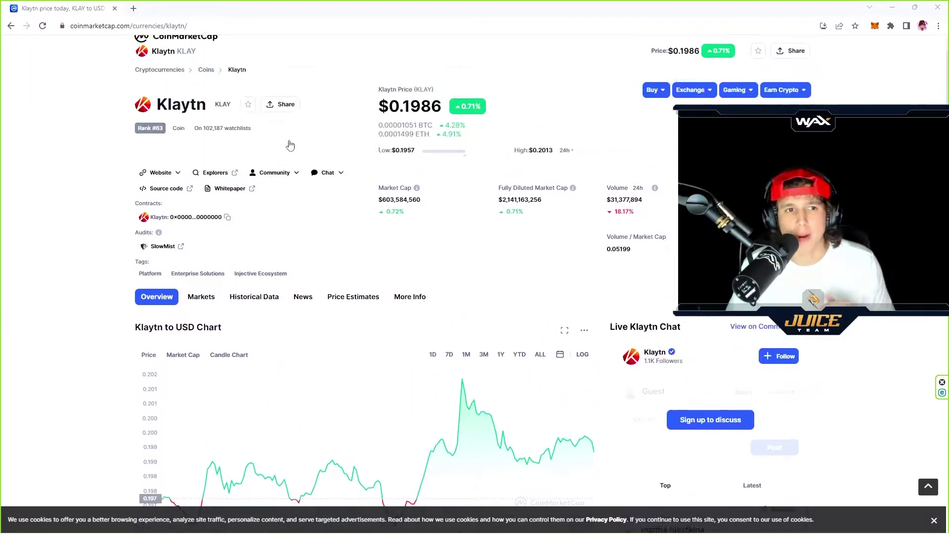
{"action": "scroll", "coordinate": [68, 303], "scroll_direction": "down", "scroll_amount": 5}
{"action": "scroll", "coordinate": [91, 315], "scroll_direction": "down", "scroll_amount": 5}
{"action": "scroll", "coordinate": [89, 314], "scroll_direction": "down", "scroll_amount": 10}
{"action": "scroll", "coordinate": [88, 309], "scroll_direction": "down", "scroll_amount": 8}
{"action": "scroll", "coordinate": [514, 358], "scroll_direction": "up", "scroll_amount": 2}
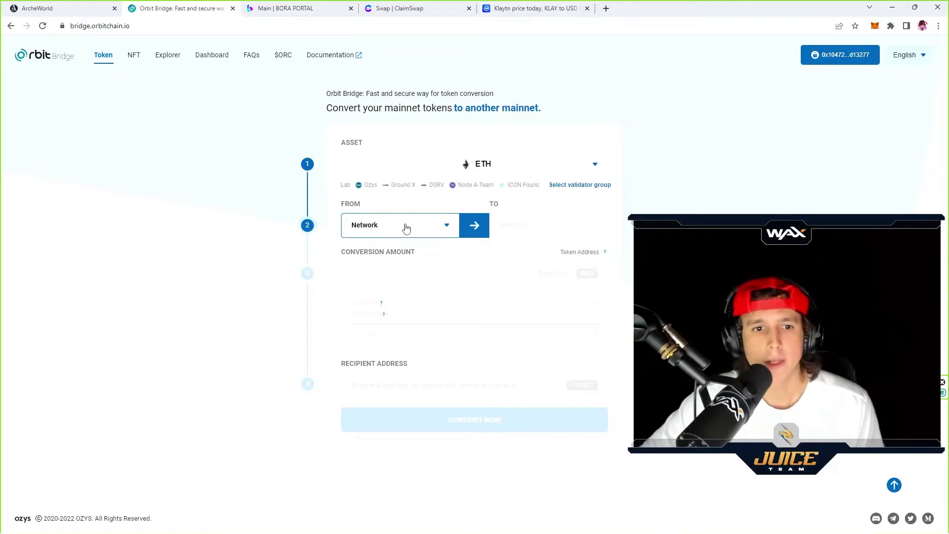
Step: Set Orbit Bridge to send ETH from Ethereum to Klaytn with MetaMask connected
{"action": "left_click", "coordinate": [406, 227]}
{"action": "left_click", "coordinate": [423, 254]}
{"action": "left_click", "coordinate": [475, 273]}
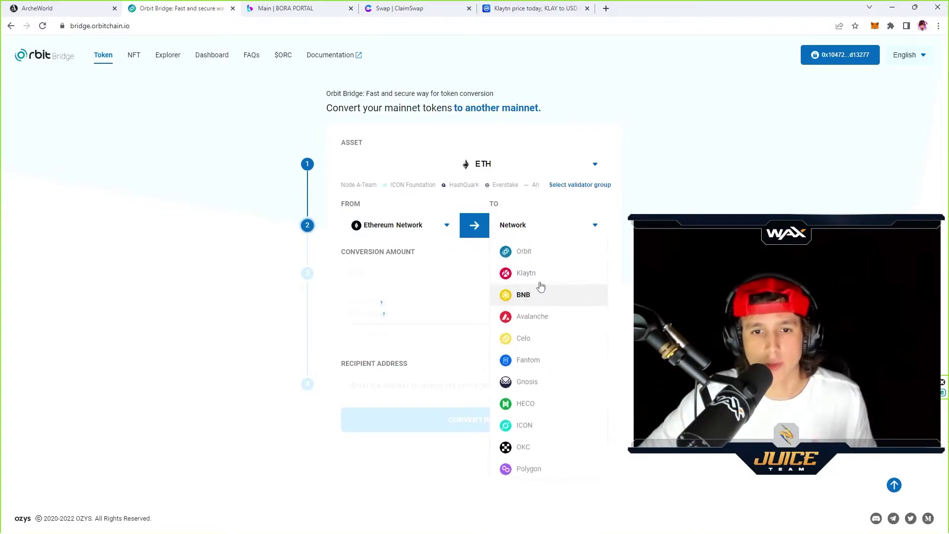
{"action": "left_click", "coordinate": [544, 280]}
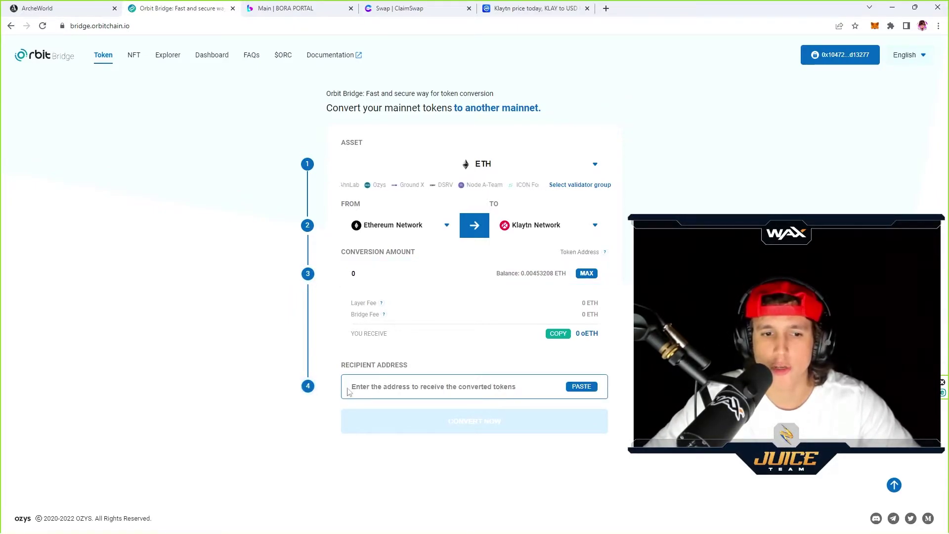
{"action": "left_click", "coordinate": [360, 387]}
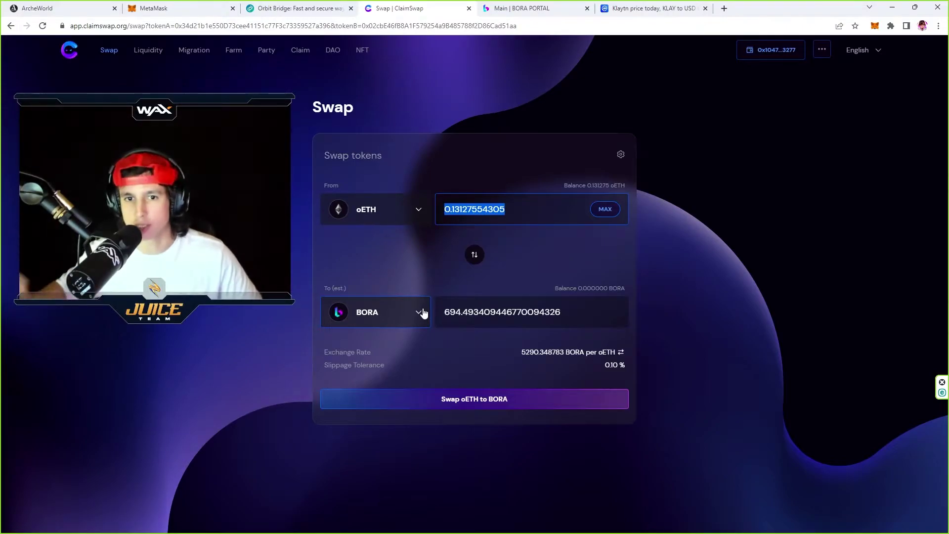
Step: Submit the swap of the full 0.1313 oETH balance for about 694.49 BORA
{"action": "left_click", "coordinate": [509, 400]}
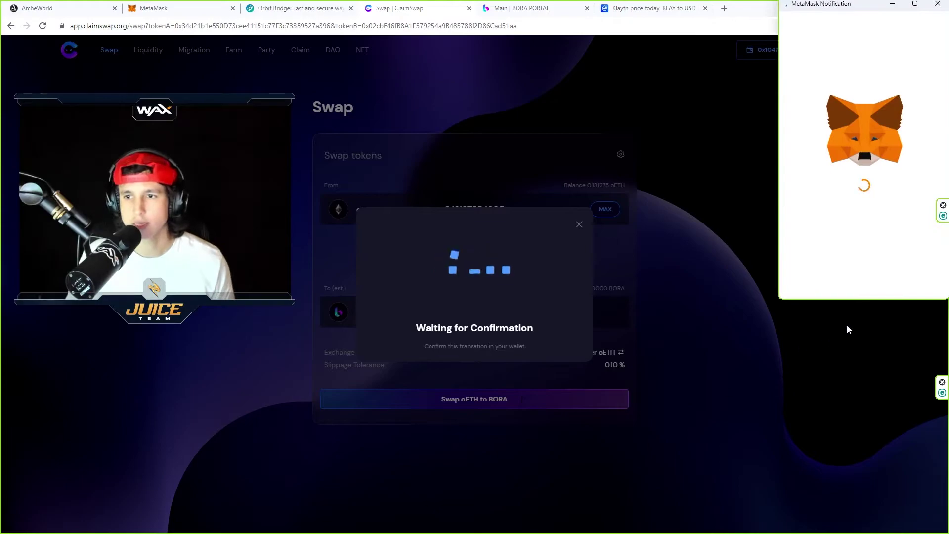
{"action": "scroll", "coordinate": [856, 273], "scroll_direction": "down", "scroll_amount": 5}
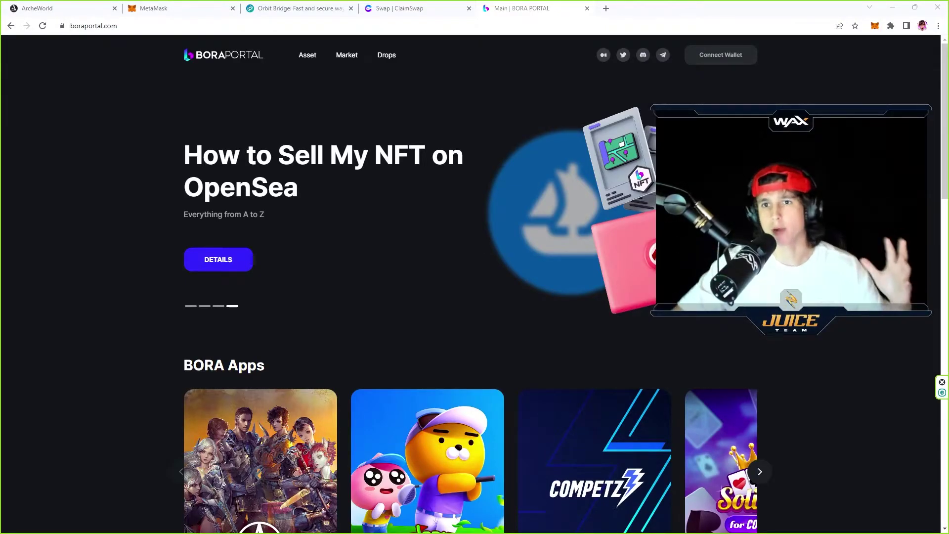
Step: Connect MetaMask to BORA Portal and view the My Assets wallet page
{"action": "left_click", "coordinate": [722, 58]}
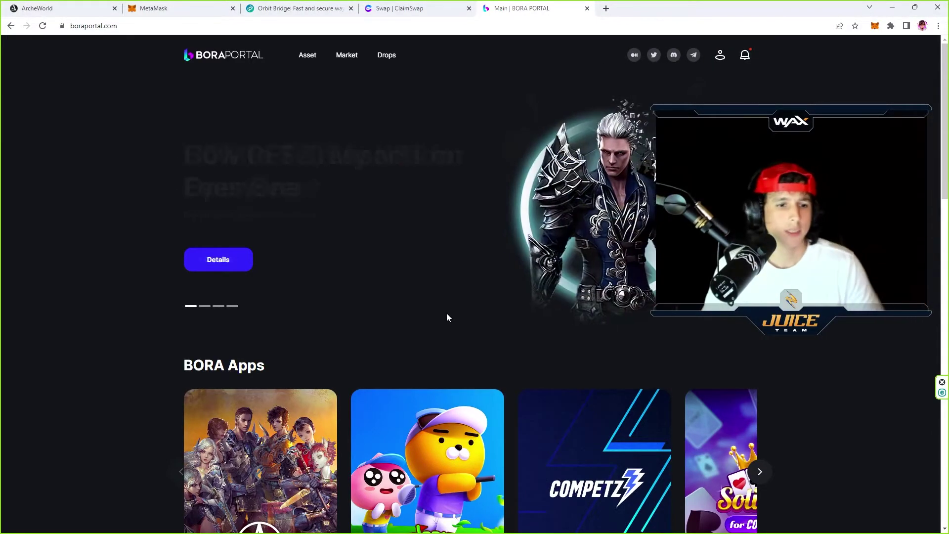
{"action": "left_click", "coordinate": [309, 56]}
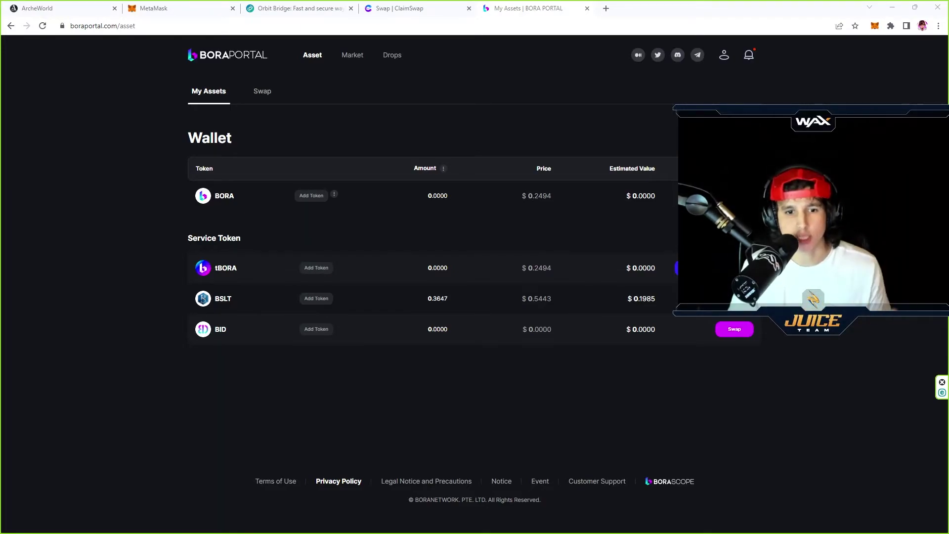
Step: Swap tBORA for BSLT on BORA Portal, yielding 315.1214 BSLT, and return to ArcheWorld
{"action": "left_click", "coordinate": [734, 298]}
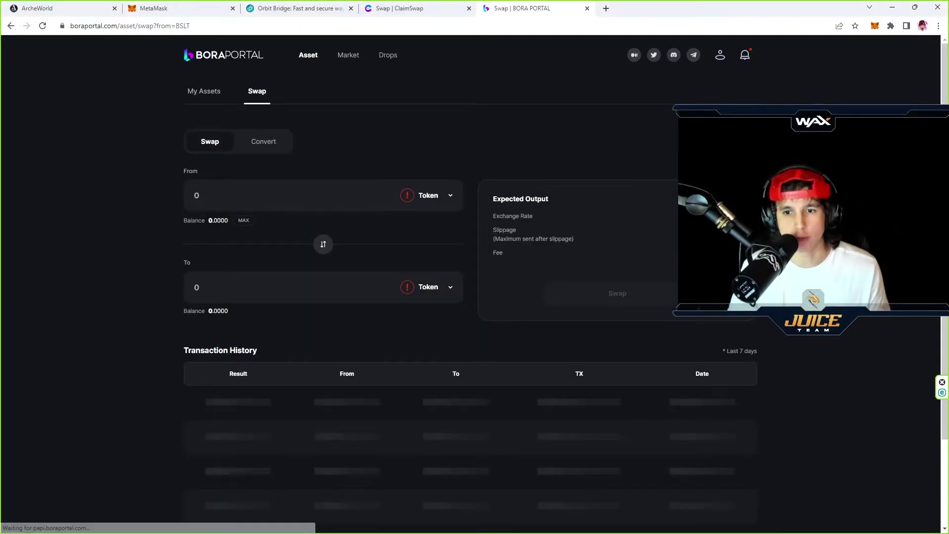
{"action": "left_click", "coordinate": [415, 194]}
{"action": "left_click", "coordinate": [449, 282]}
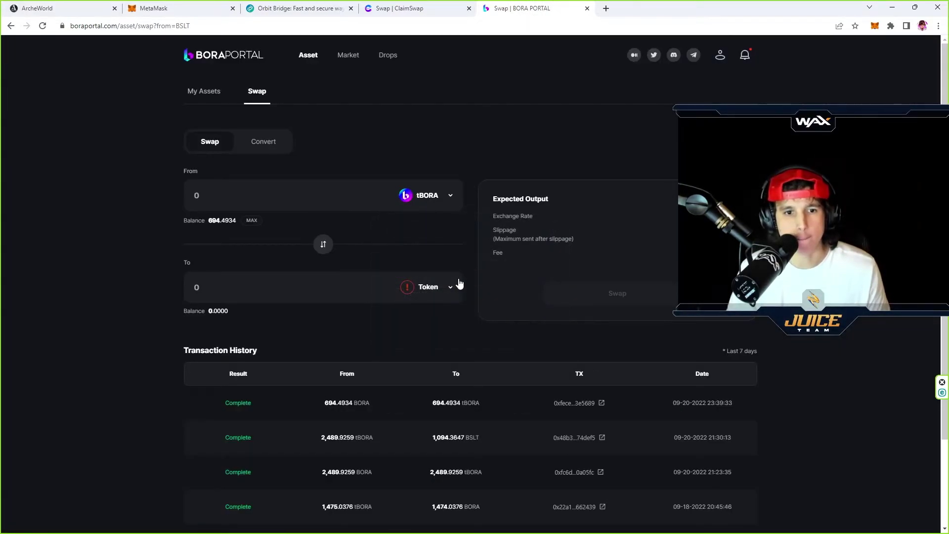
{"action": "left_click", "coordinate": [447, 306]}
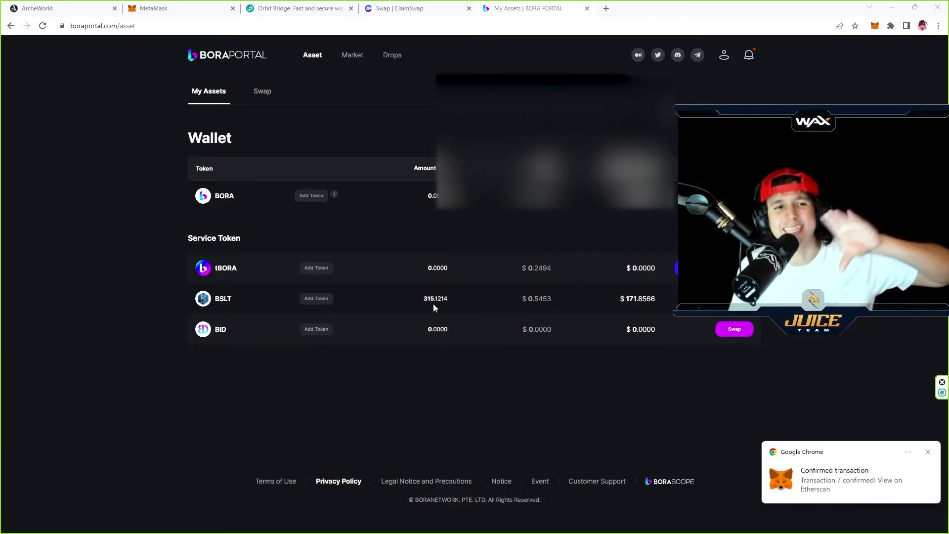
{"action": "left_click", "coordinate": [90, 14]}
{"action": "mouse_move", "coordinate": [307, 76]}
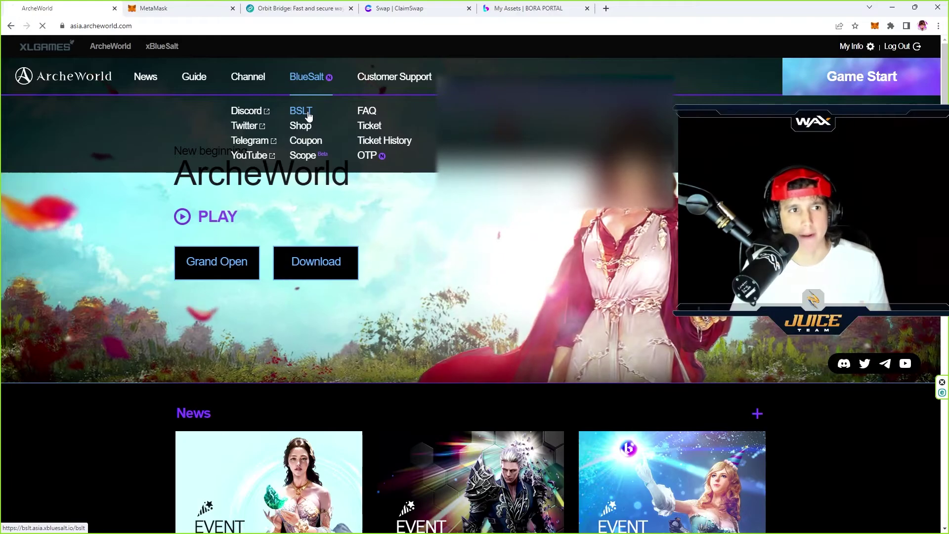
Step: Deposit 315 BSLT through BlueSalt's BSLT Deposit Request into the ArcheWorld account
{"action": "left_click", "coordinate": [308, 115]}
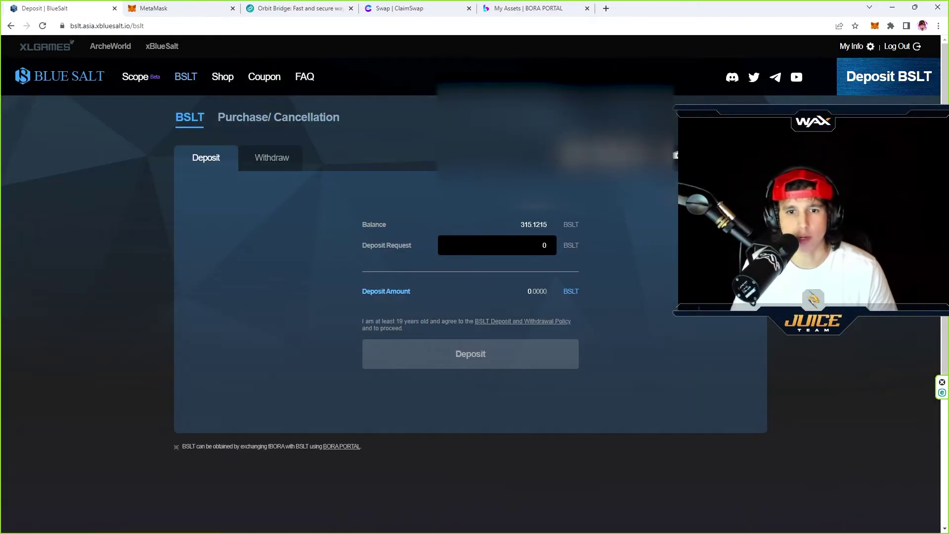
{"action": "type", "text": "3150"}
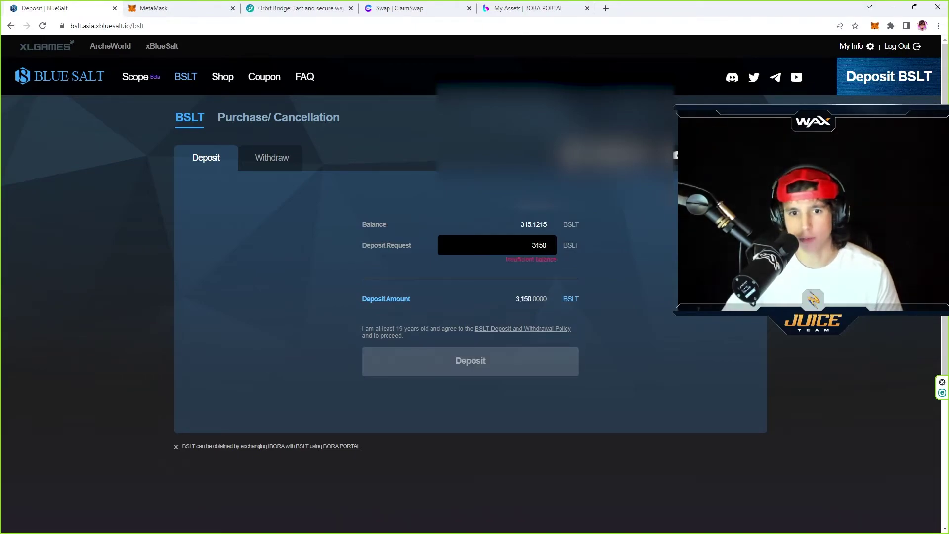
{"action": "key", "text": "BackSpace"}
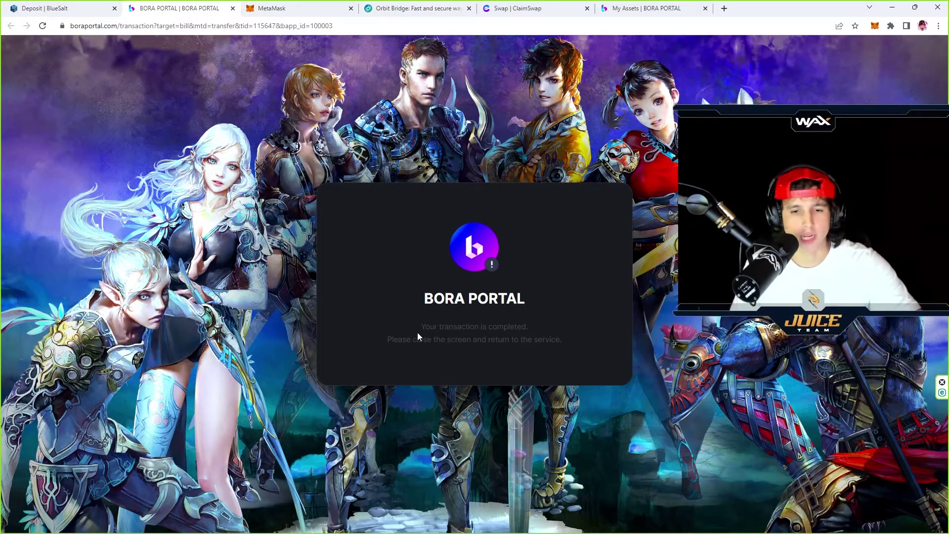
{"action": "left_click_drag", "start_coordinate": [417, 335], "coordinate": [565, 341]}
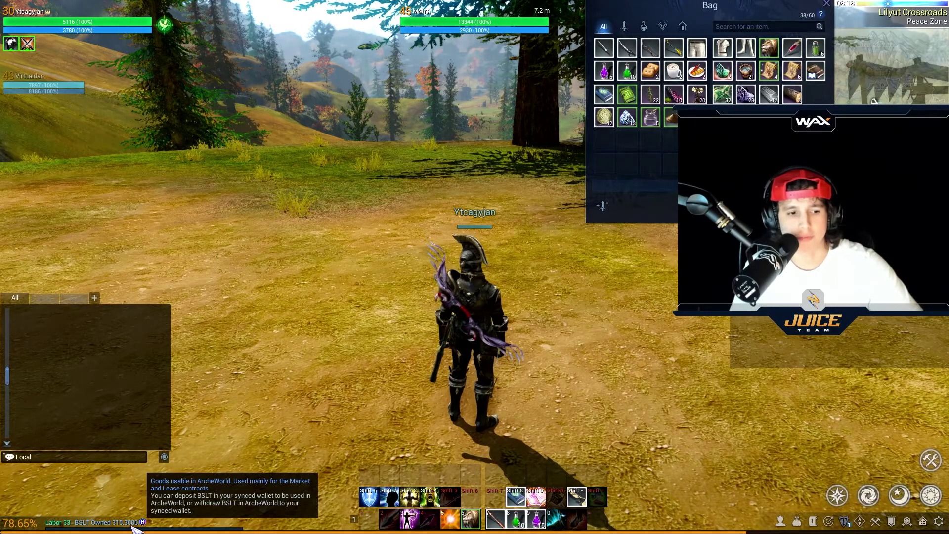
Step: Open the in-game Auction House to check the 315.3 BSLT balance
{"action": "key", "text": "y"}
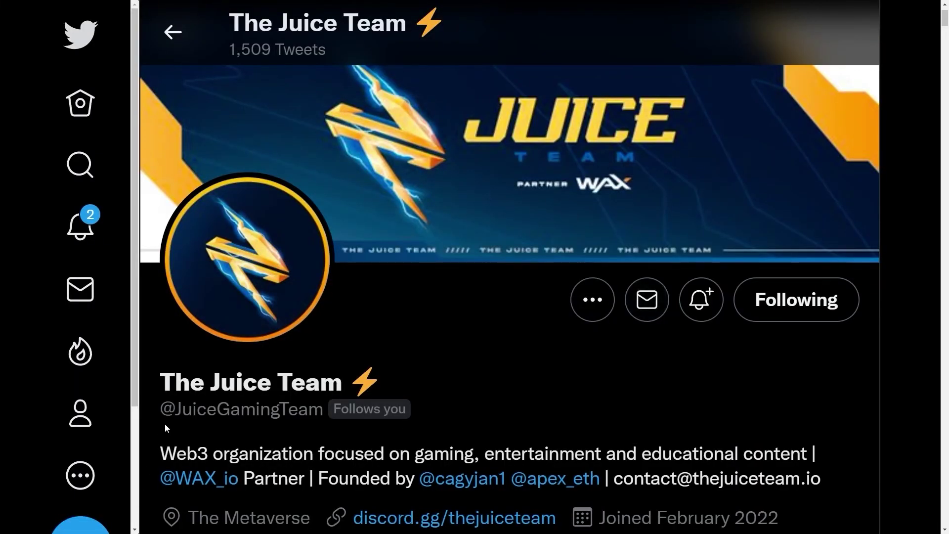
{"action": "left_click_drag", "start_coordinate": [182, 409], "coordinate": [308, 409]}
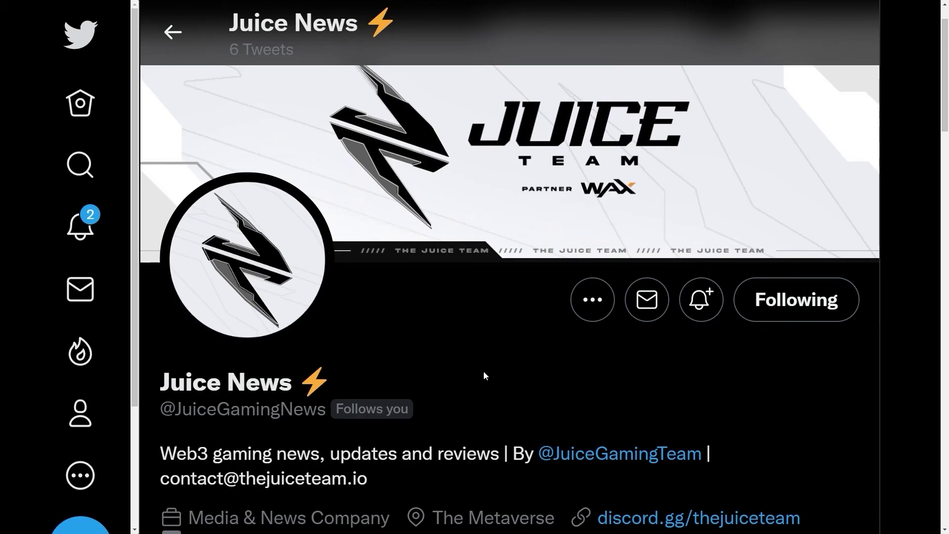
{"action": "left_click_drag", "start_coordinate": [175, 409], "coordinate": [303, 409]}
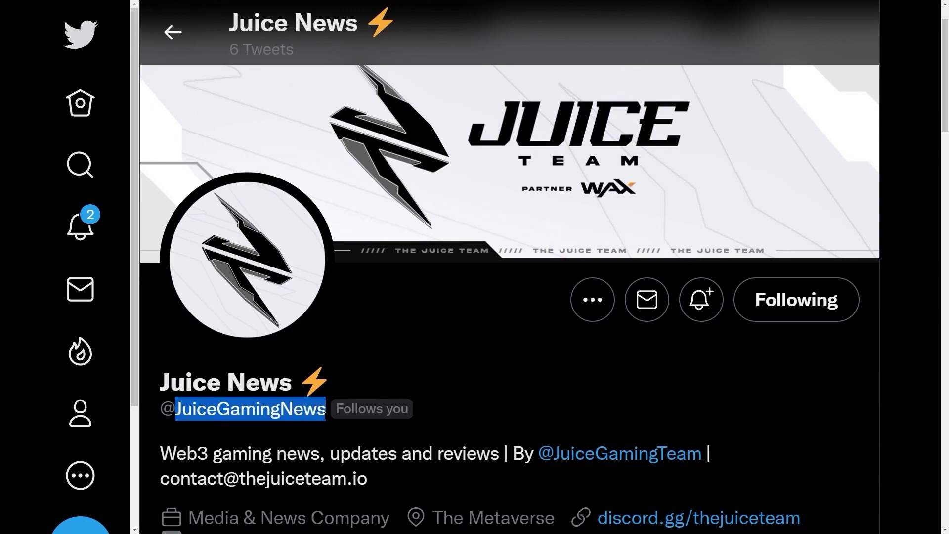